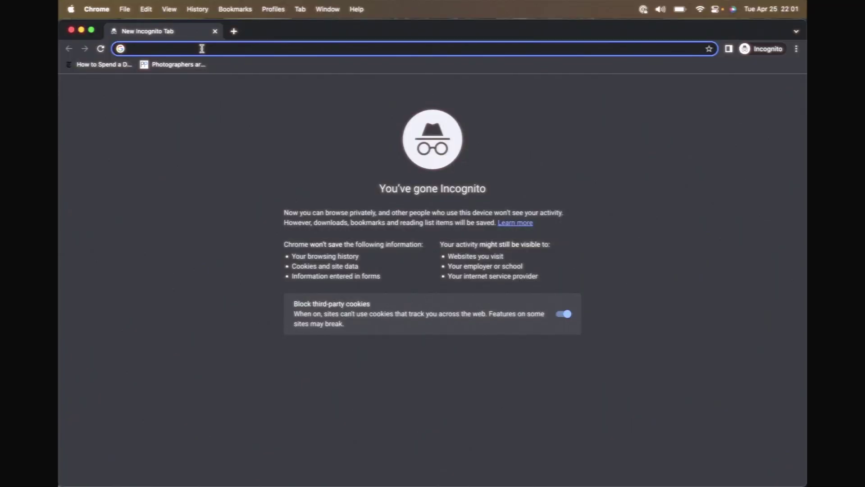
{"action": "type", "text": "roland"}
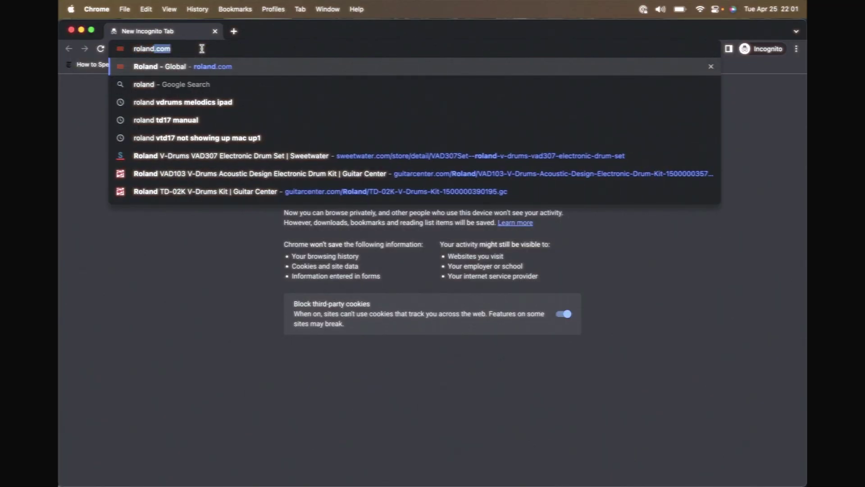
{"action": "type", "text": " vad30"}
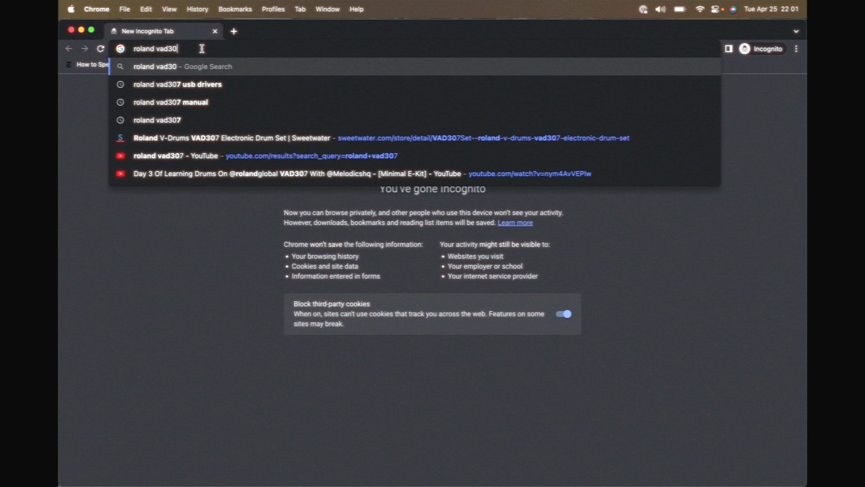
{"action": "type", "text": "7 drivers mac"}
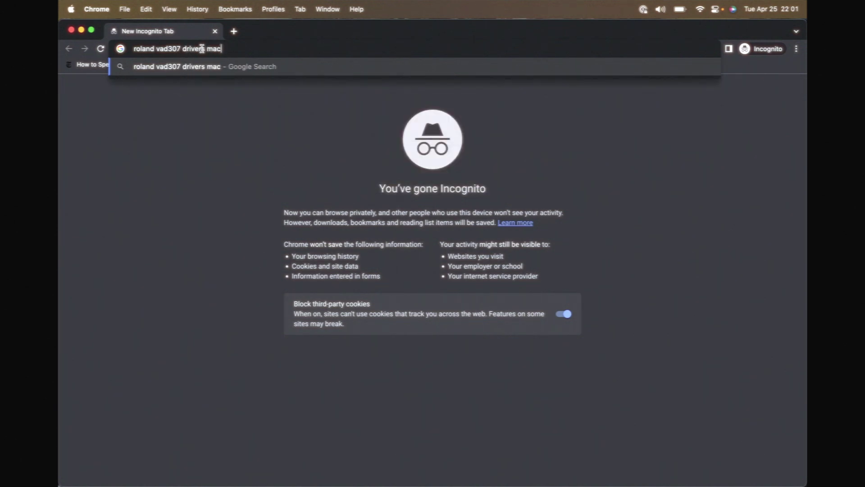
Step: Search Google for 'roland vad307 drivers mac' to find the Mac driver page
{"action": "key", "text": "Return"}
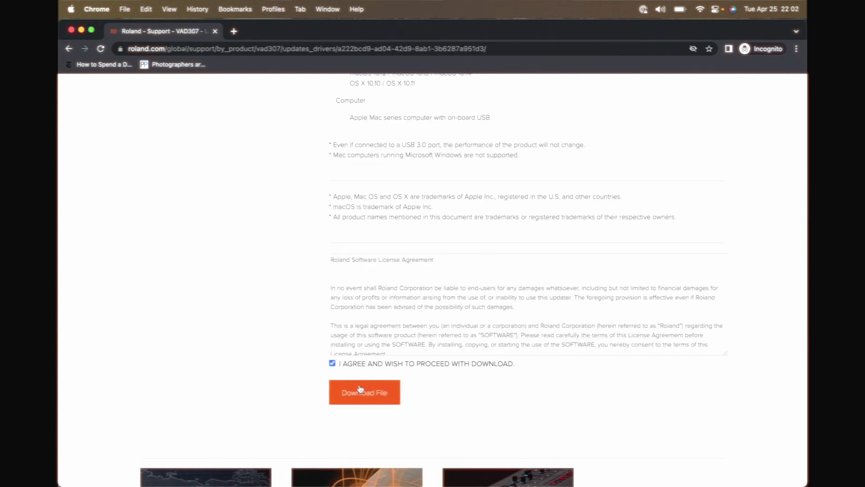
Step: Download the VAD307 driver file and select TD-17 as sound output and input
{"action": "left_click", "coordinate": [163, 472]}
{"action": "left_click", "coordinate": [203, 454]}
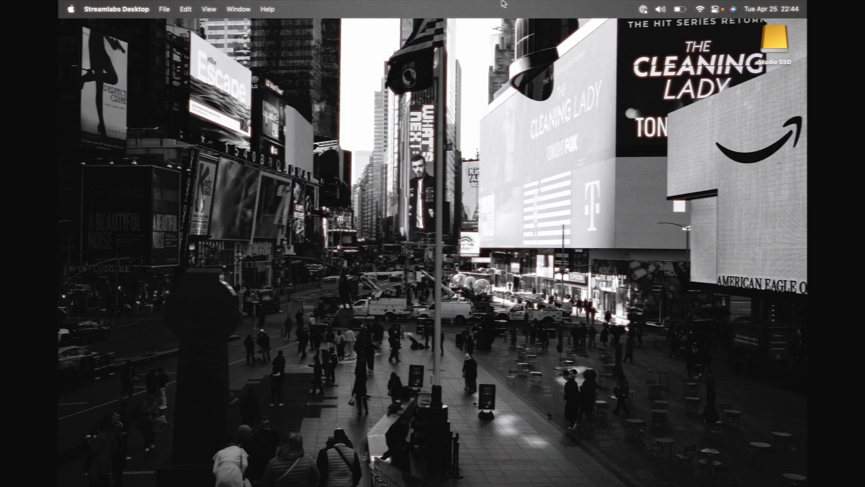
{"action": "left_click", "coordinate": [661, 9]}
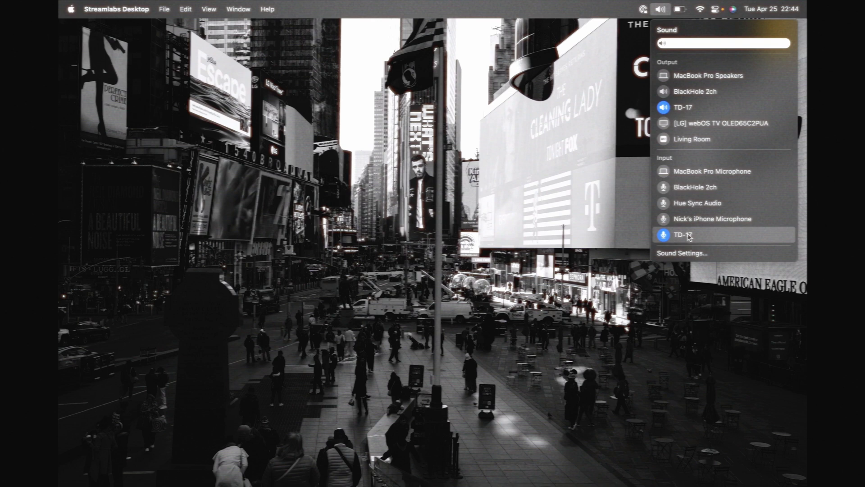
{"action": "left_click", "coordinate": [580, 259]}
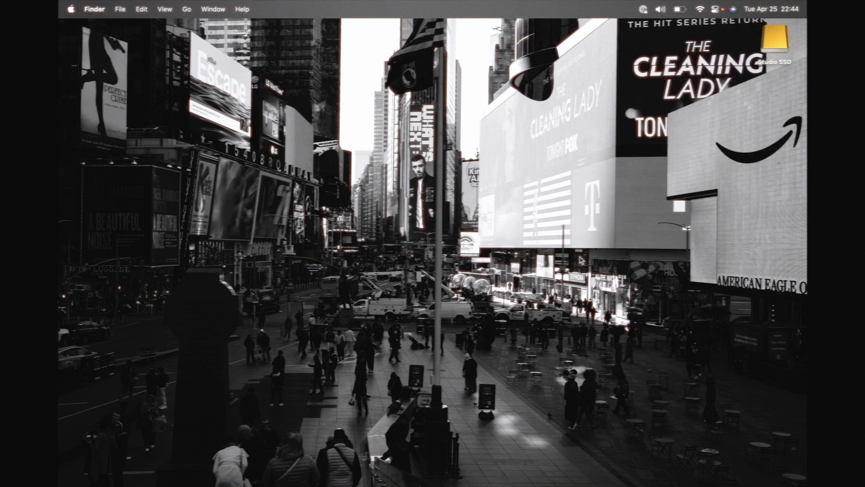
{"action": "mouse_move", "coordinate": [406, 481]}
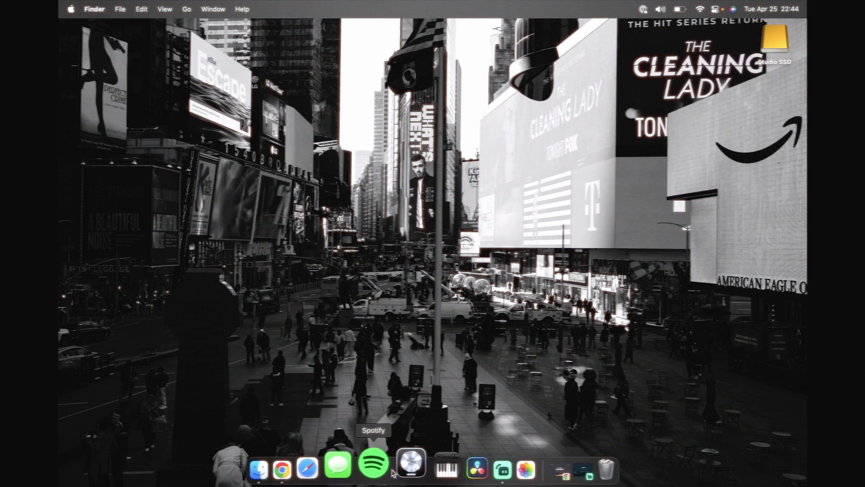
Step: Create an empty Logic Pro project at 90 BPM, leaving input and output devices unchanged
{"action": "left_click", "coordinate": [406, 462]}
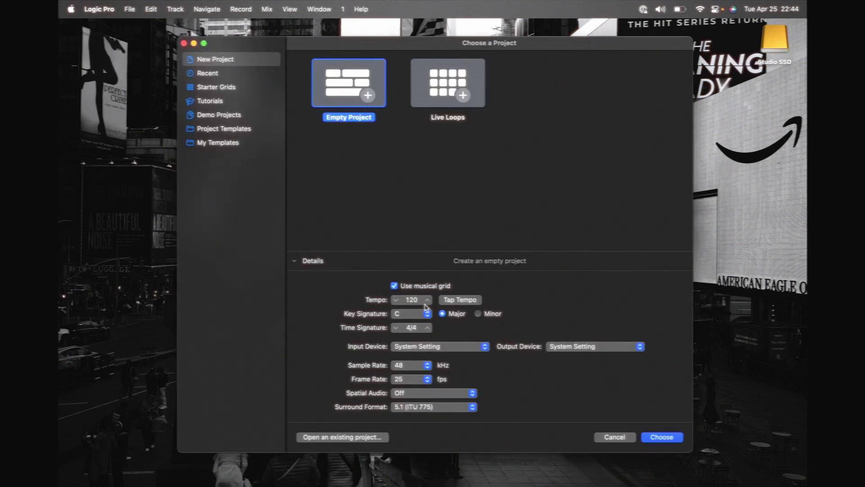
{"action": "left_click", "coordinate": [420, 348]}
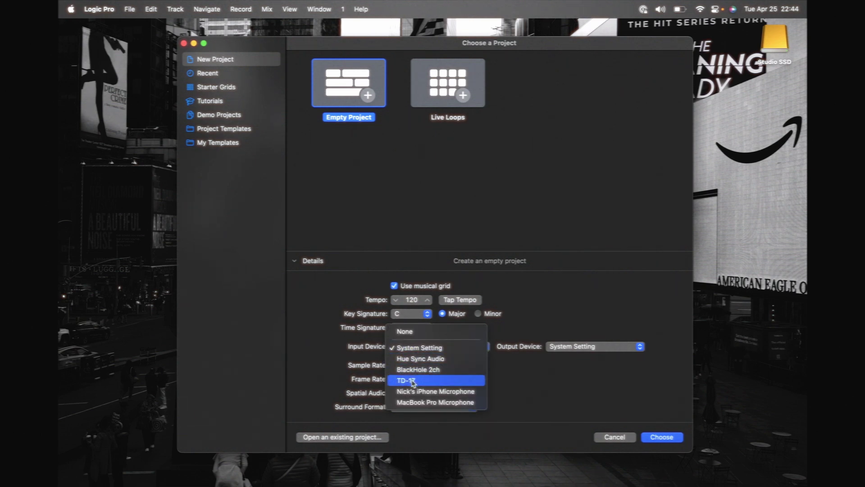
{"action": "left_click", "coordinate": [513, 380]}
{"action": "left_click", "coordinate": [553, 349]}
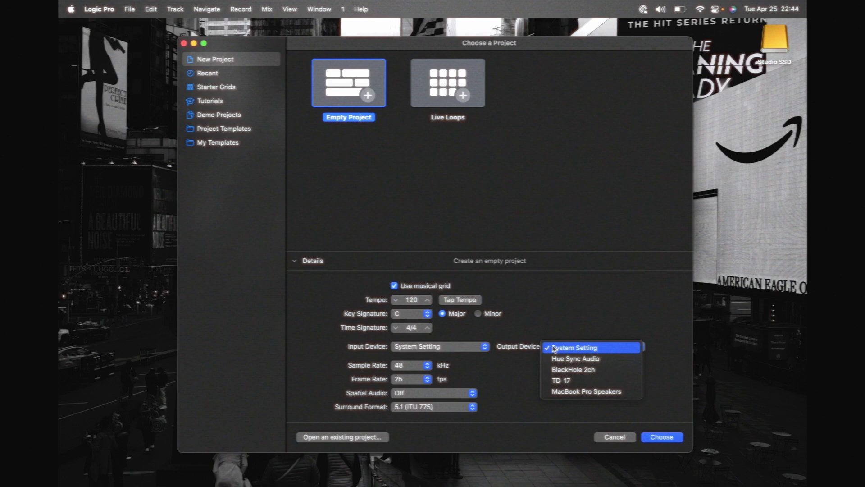
{"action": "left_click", "coordinate": [515, 378]}
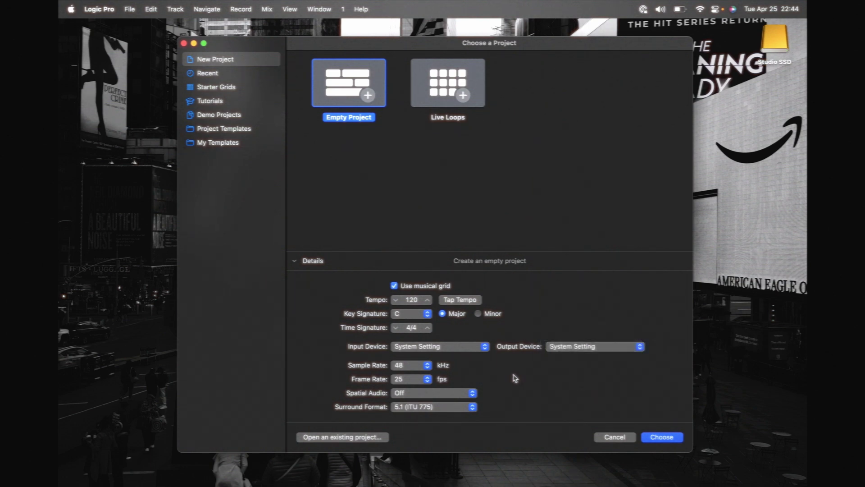
{"action": "left_click", "coordinate": [670, 437]}
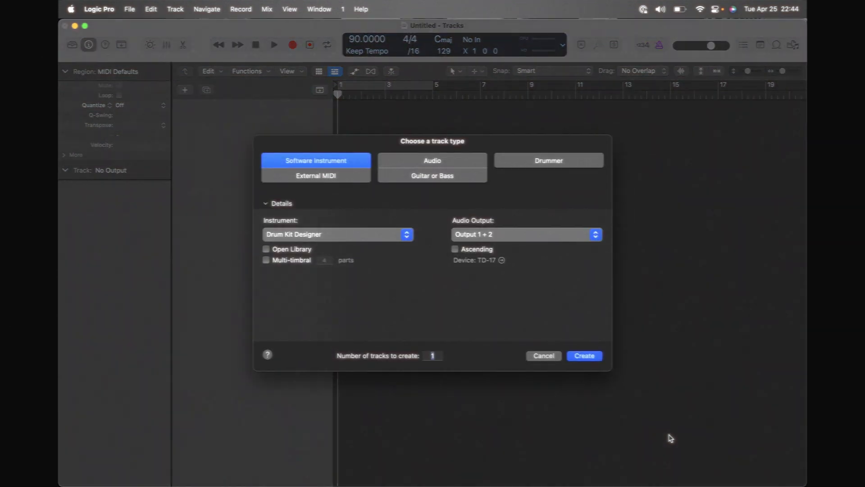
Step: Create an audio track, then a Drum Kit Designer software instrument track
{"action": "left_click", "coordinate": [416, 163]}
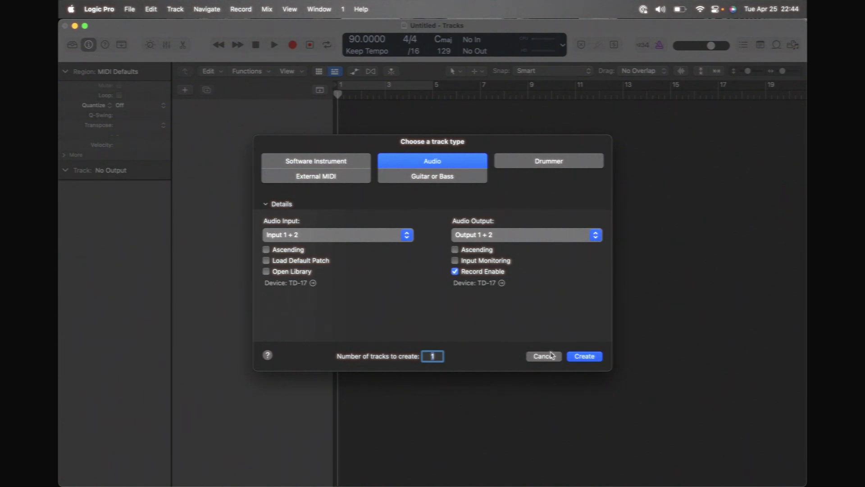
{"action": "left_click", "coordinate": [583, 358]}
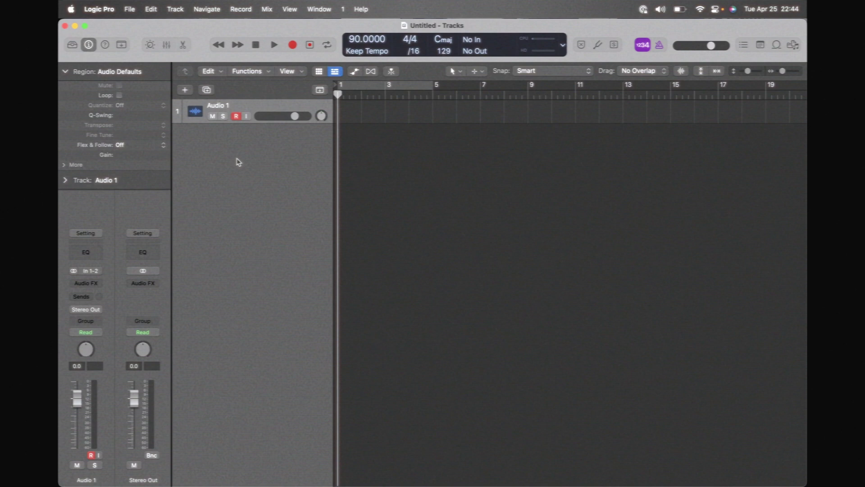
{"action": "left_click", "coordinate": [185, 91]}
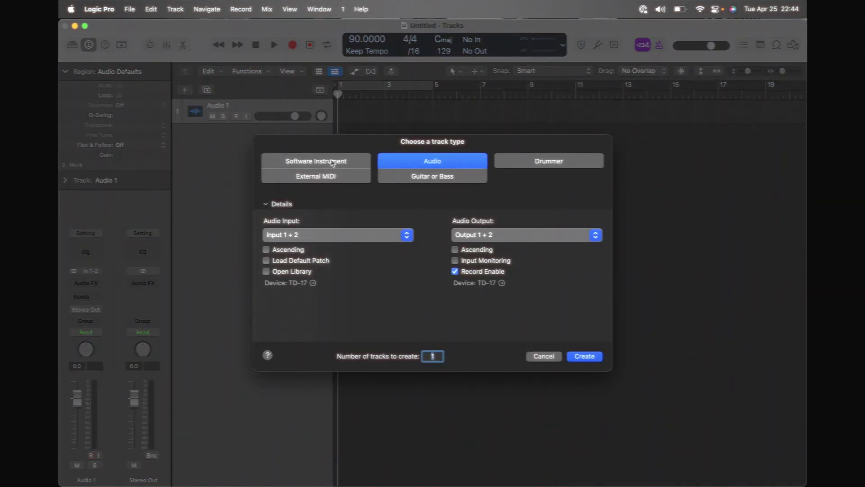
{"action": "left_click", "coordinate": [332, 162]}
{"action": "left_click", "coordinate": [584, 357]}
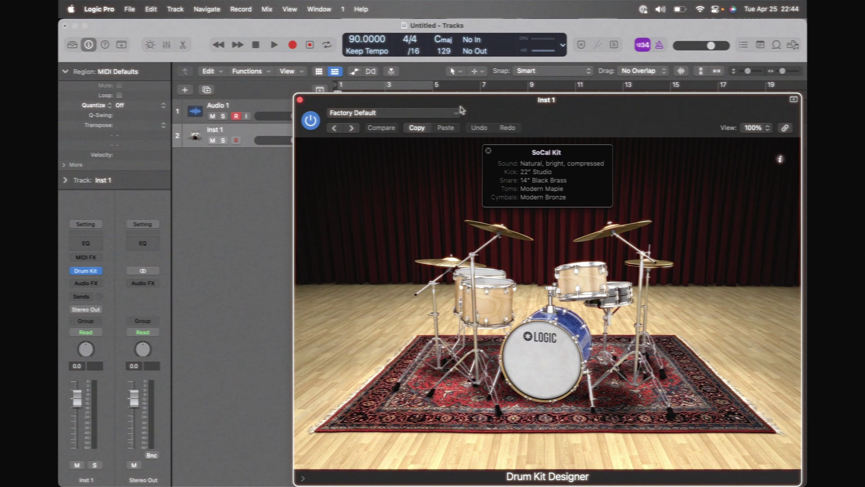
Step: Set Drum Kit Designer's Input Mapping to V-Drum and close the plugin window
{"action": "left_click_drag", "start_coordinate": [469, 99], "coordinate": [430, 20]}
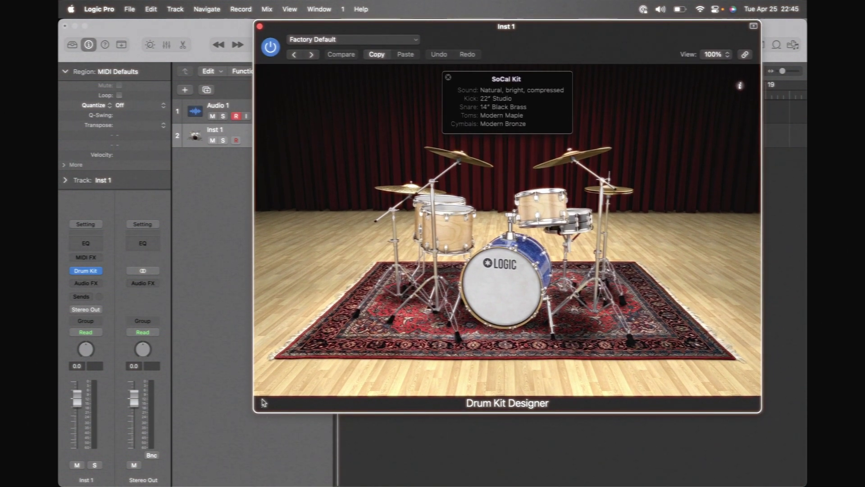
{"action": "left_click", "coordinate": [263, 402]}
{"action": "left_click", "coordinate": [392, 421]}
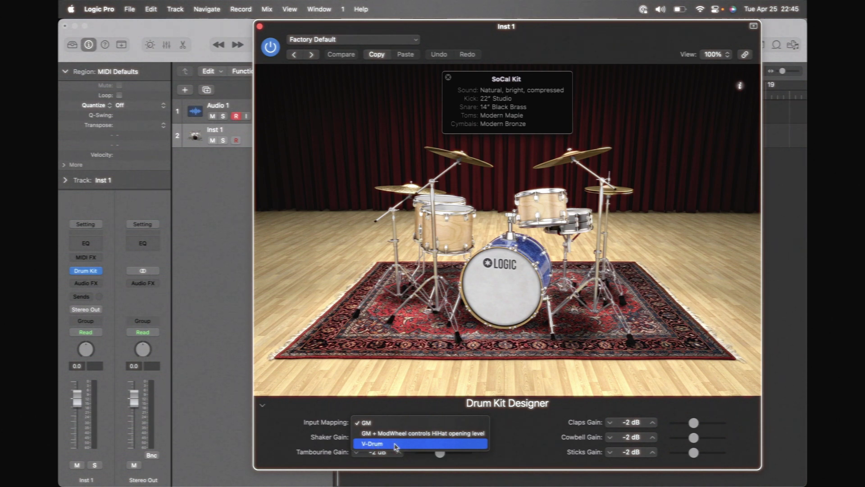
{"action": "left_click", "coordinate": [396, 446]}
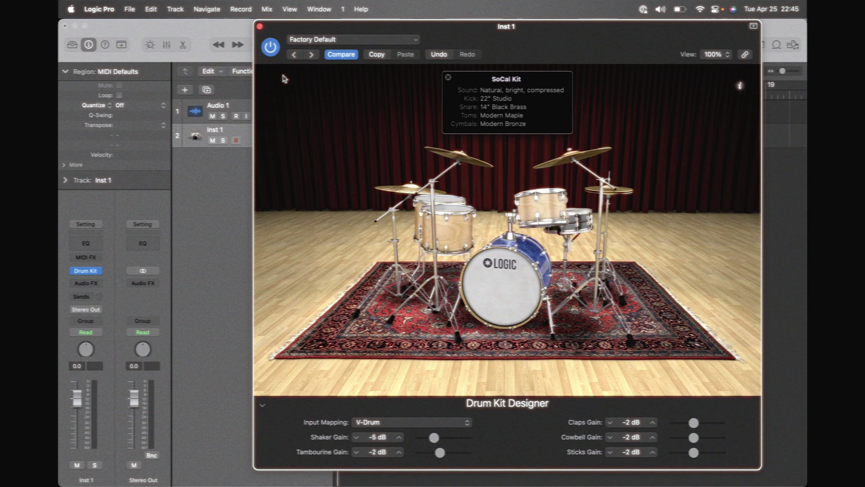
{"action": "left_click", "coordinate": [259, 27]}
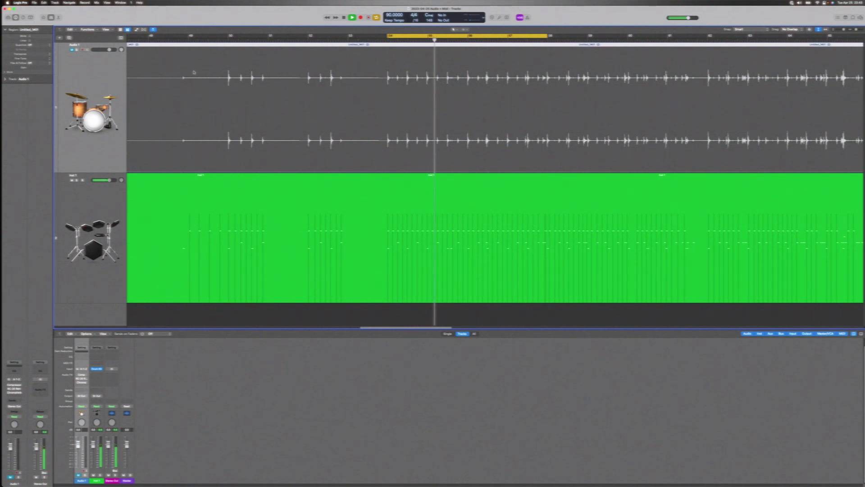
Step: Load the Manchester Kit preset in Drum Kit Designer
{"action": "left_click", "coordinate": [97, 369]}
{"action": "left_click_drag", "start_coordinate": [404, 70], "coordinate": [342, 158]}
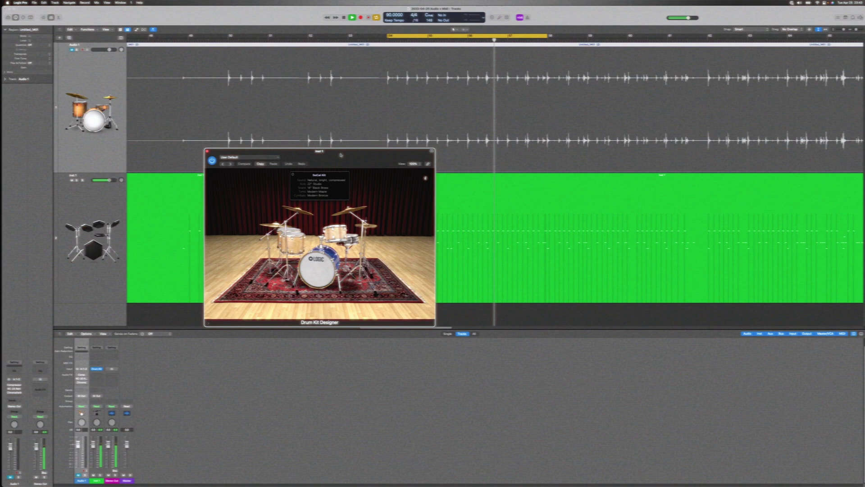
{"action": "left_click", "coordinate": [251, 157]}
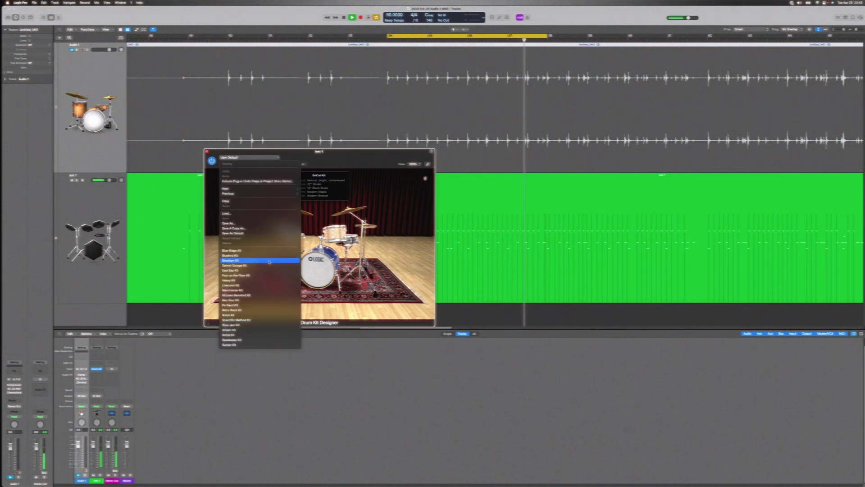
{"action": "left_click", "coordinate": [256, 290]}
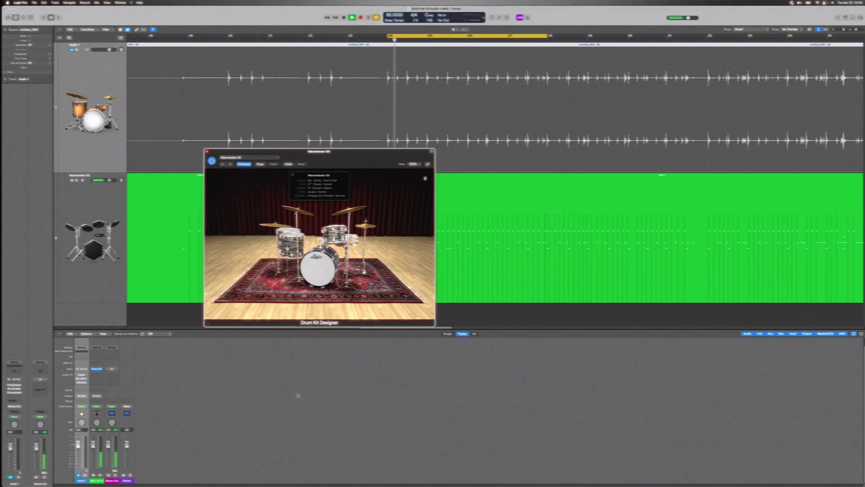
{"action": "left_click", "coordinate": [251, 160]}
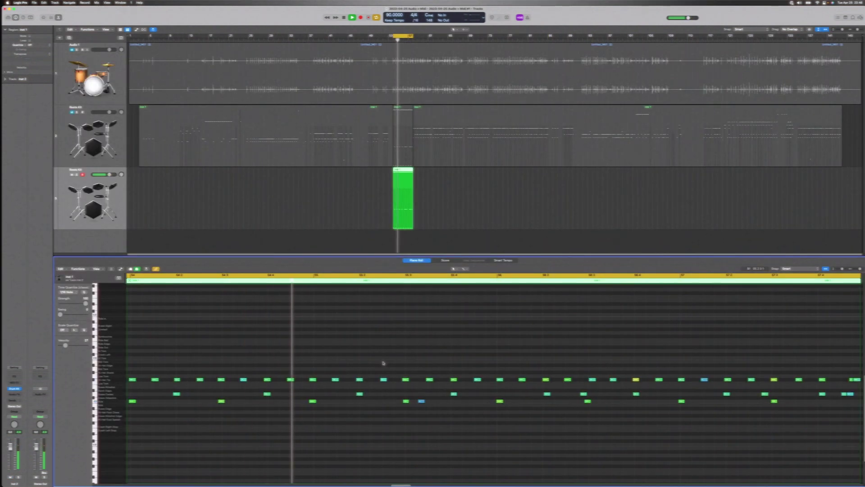
Step: Select every note in the drum region and quantize it at strength 54
{"action": "key", "text": "super+a"}
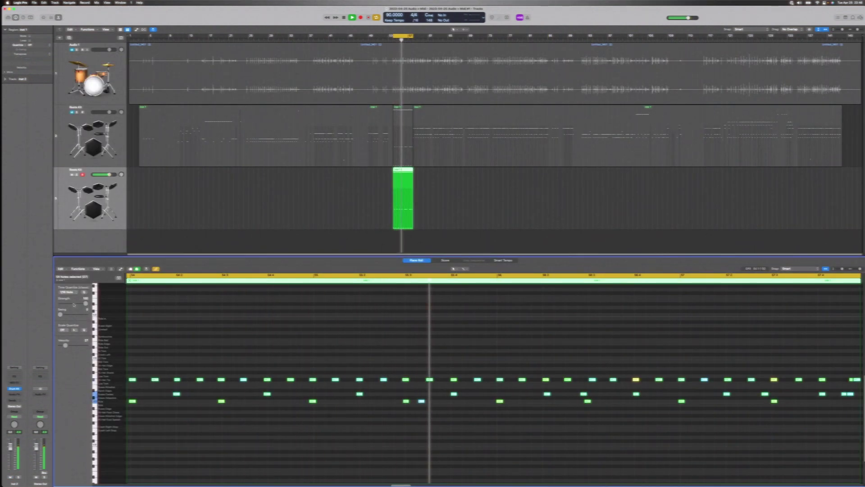
{"action": "key", "text": "q"}
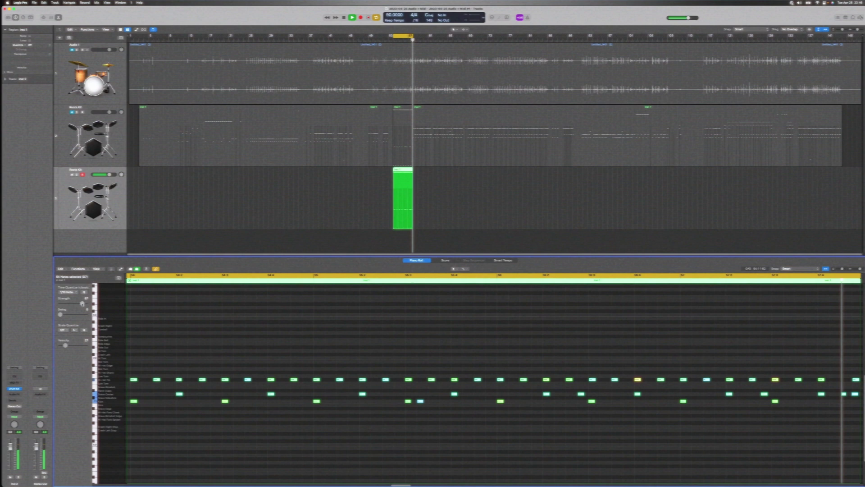
{"action": "left_click_drag", "start_coordinate": [82, 303], "coordinate": [81, 303]}
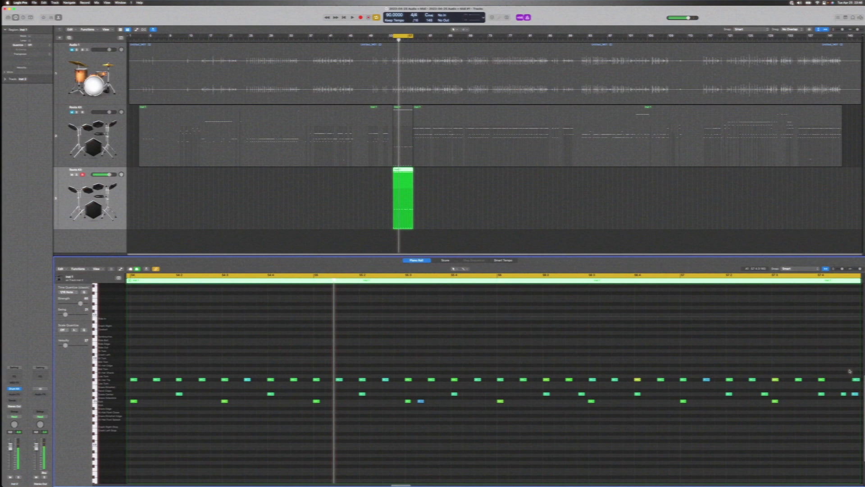
{"action": "left_click_drag", "start_coordinate": [856, 371], "coordinate": [853, 404]}
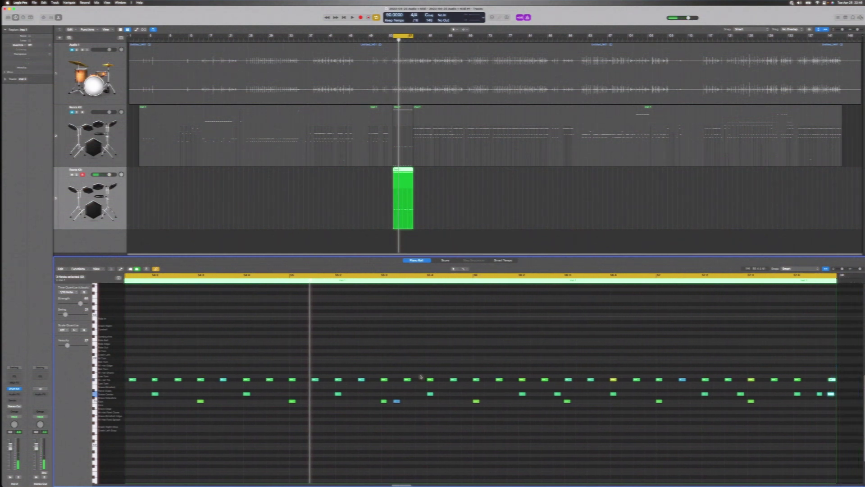